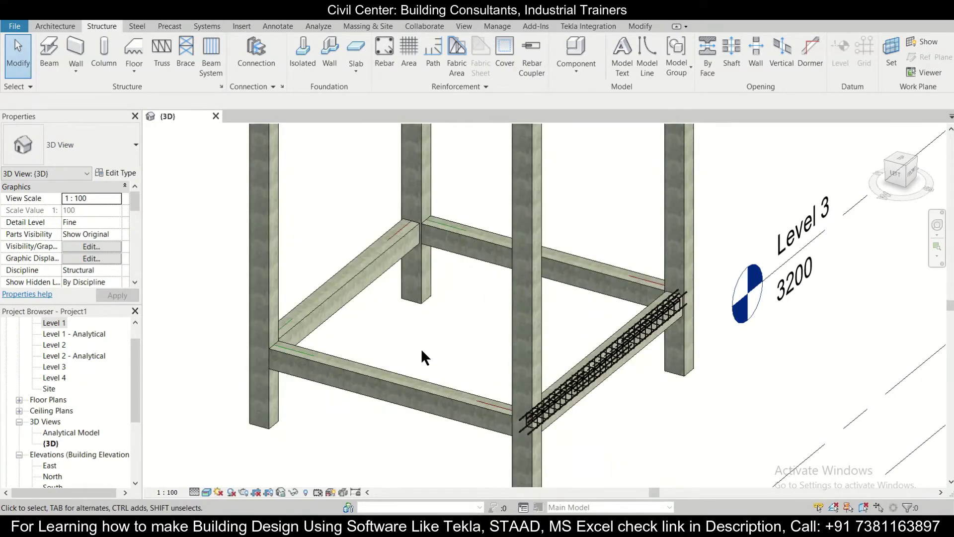
Examine the concrete frame's lower columns and beams and the level markers in the 3D view
{"action": "scroll", "coordinate": [421, 348], "scroll_direction": "down", "scroll_amount": 2}
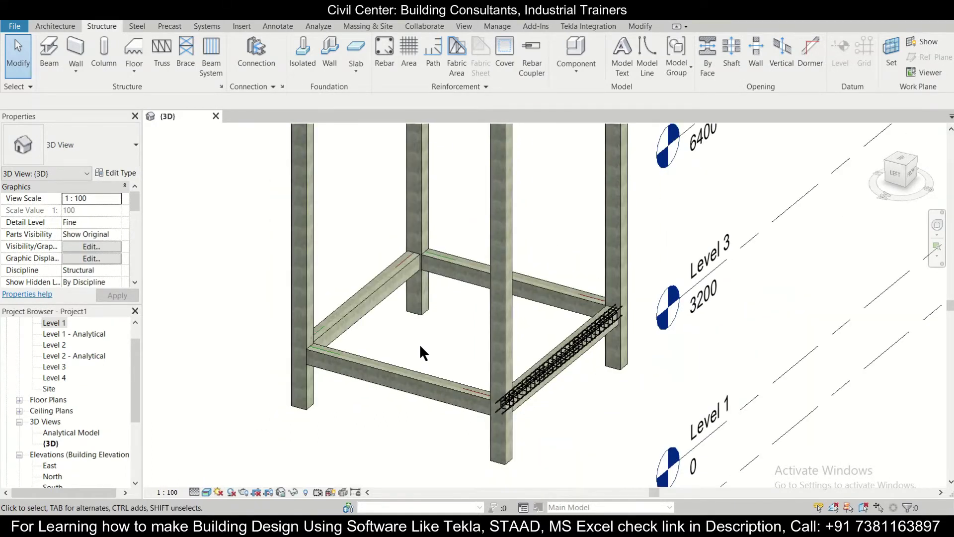
{"action": "scroll", "coordinate": [419, 348], "scroll_direction": "down", "scroll_amount": 2}
{"action": "middle_click_drag", "start_coordinate": [405, 343], "coordinate": [437, 330]}
{"action": "scroll", "coordinate": [436, 325], "scroll_direction": "up", "scroll_amount": 2}
{"action": "scroll", "coordinate": [437, 322], "scroll_direction": "down", "scroll_amount": 3}
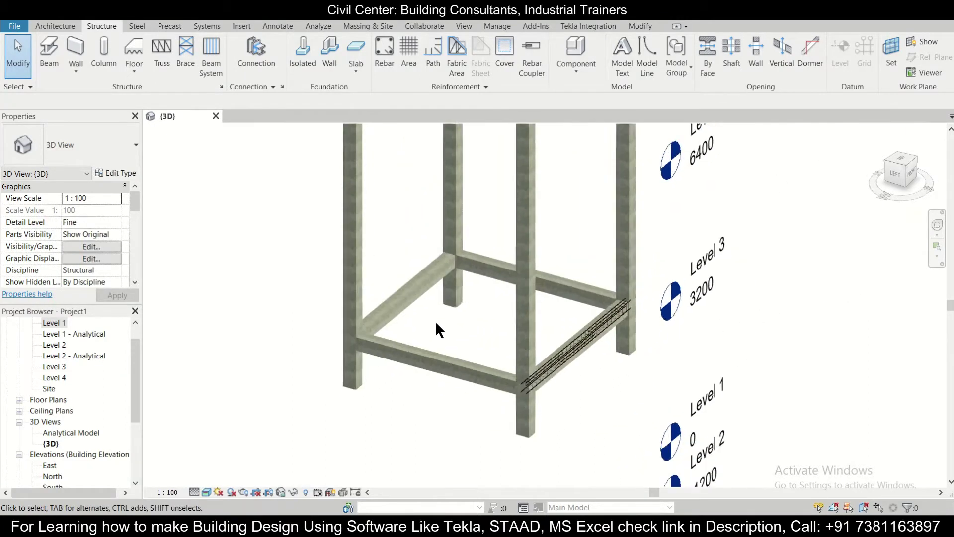
{"action": "scroll", "coordinate": [436, 324], "scroll_direction": "down", "scroll_amount": 1}
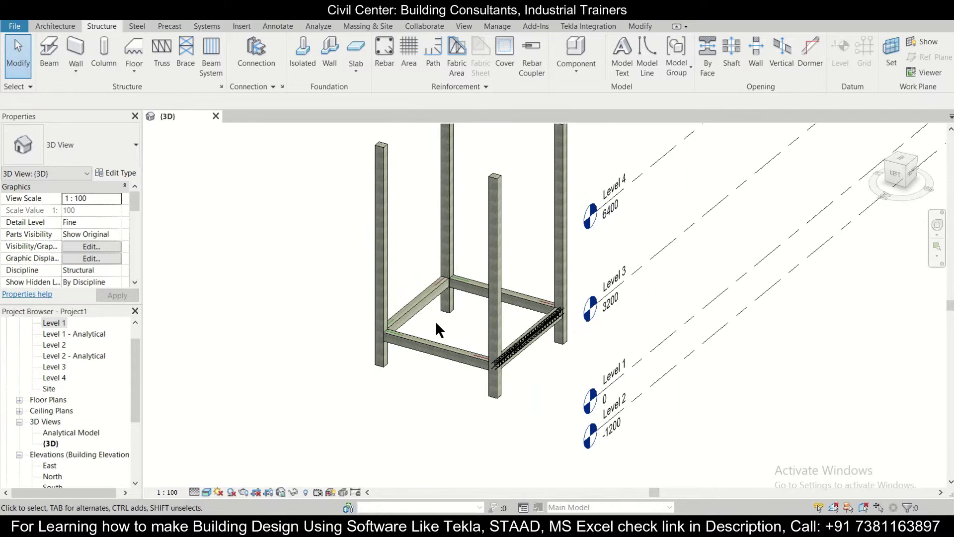
{"action": "scroll", "coordinate": [636, 422], "scroll_direction": "up", "scroll_amount": 4}
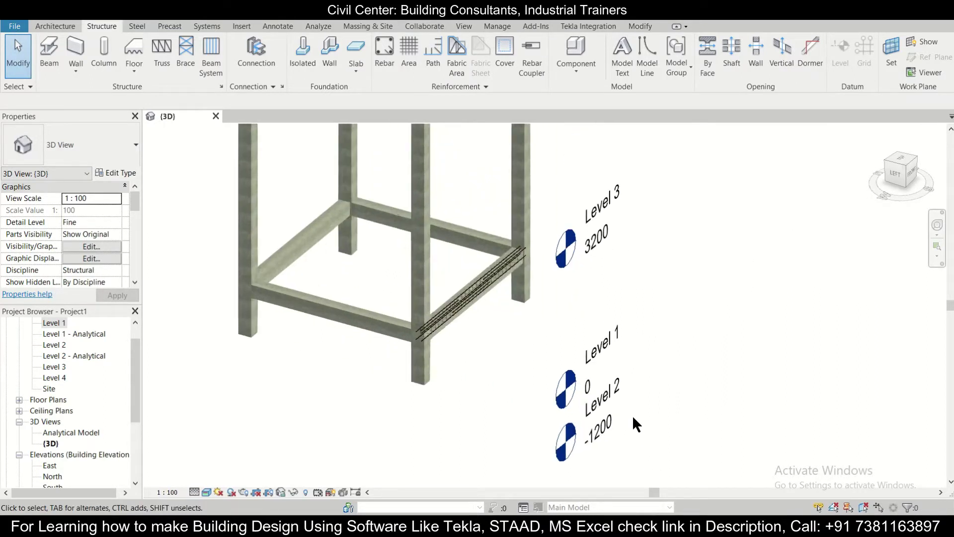
{"action": "scroll", "coordinate": [602, 400], "scroll_direction": "down", "scroll_amount": 3}
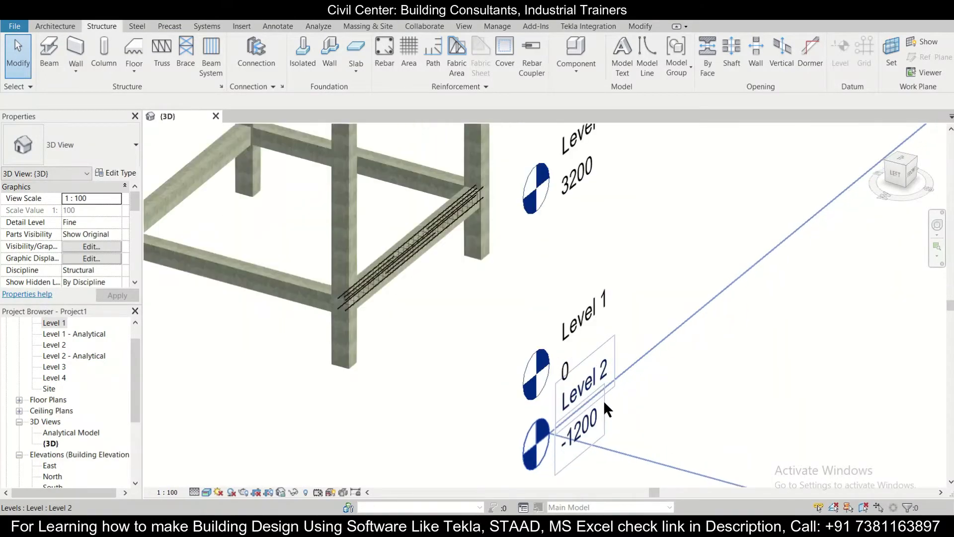
{"action": "scroll", "coordinate": [621, 400], "scroll_direction": "up", "scroll_amount": 3}
{"action": "scroll", "coordinate": [646, 398], "scroll_direction": "down", "scroll_amount": 2}
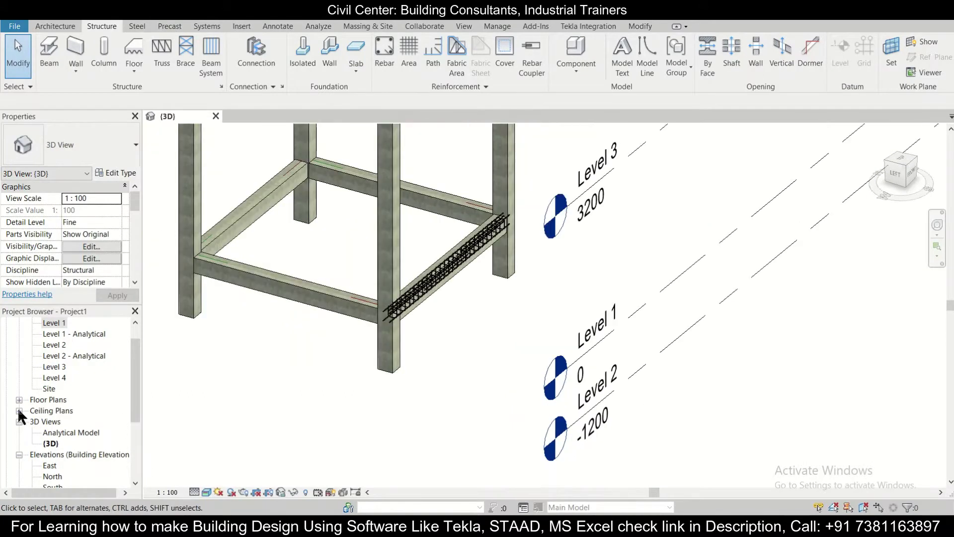
Open the Level 2 structural plan and bring the column grid into view
{"action": "left_click", "coordinate": [54, 344]}
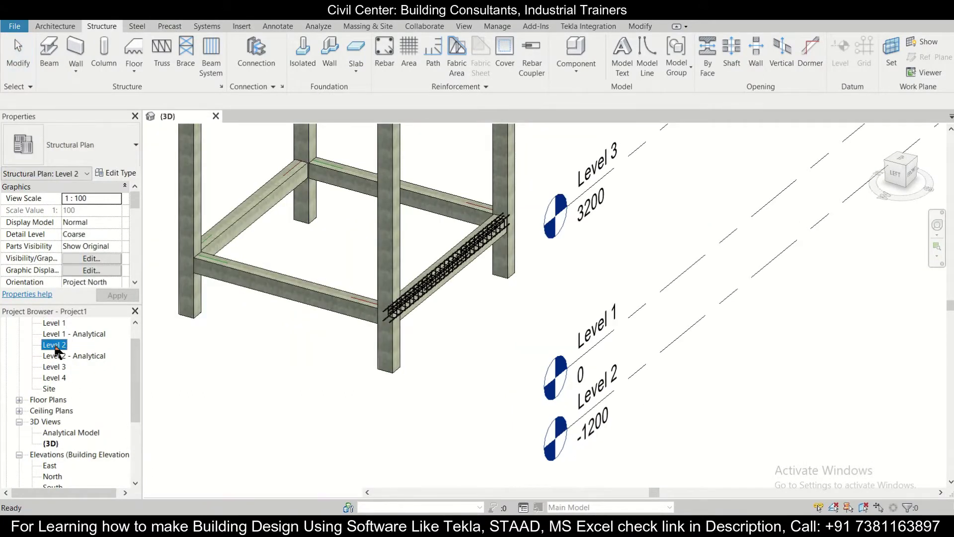
{"action": "double_click", "coordinate": [54, 344]}
{"action": "scroll", "coordinate": [503, 194], "scroll_direction": "up", "scroll_amount": 4}
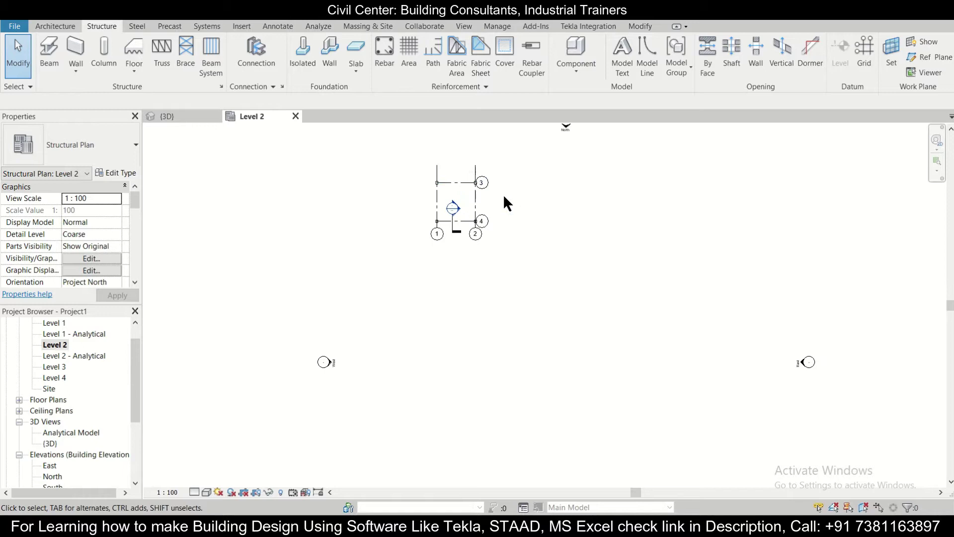
{"action": "scroll", "coordinate": [485, 206], "scroll_direction": "up", "scroll_amount": 3}
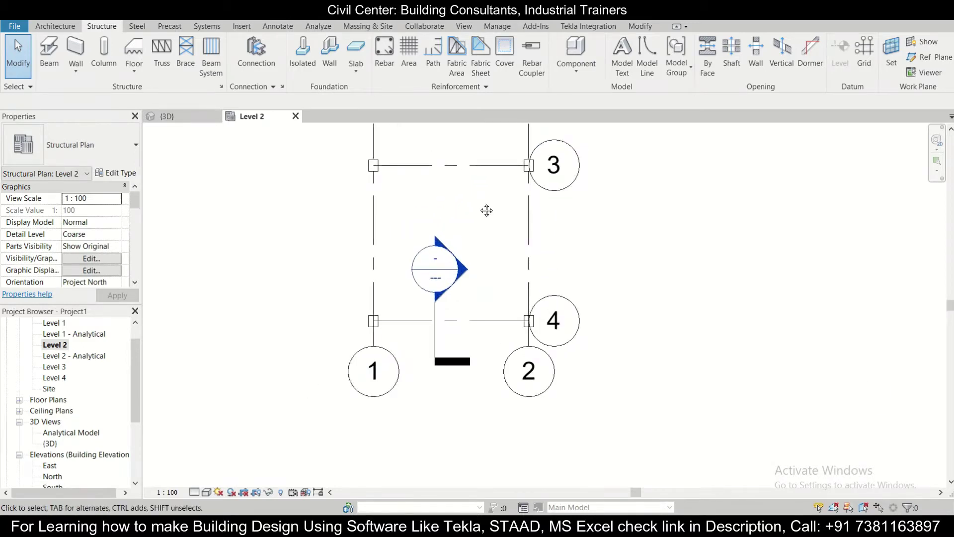
{"action": "middle_click_drag", "start_coordinate": [487, 209], "coordinate": [377, 282]}
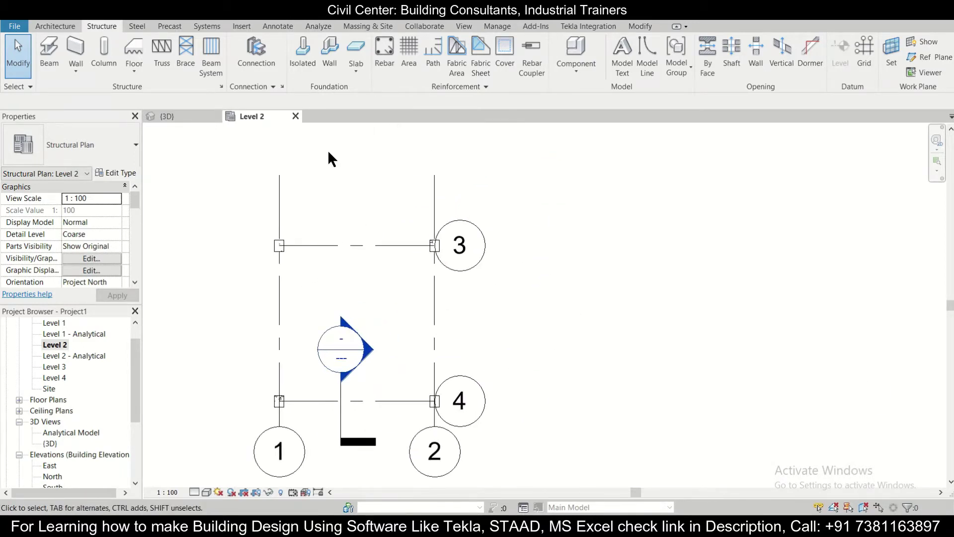
Start an isolated foundation and duplicate the M_Footing-Rectangular type as 1100 x 1100 x 300 mm
{"action": "left_click", "coordinate": [305, 62]}
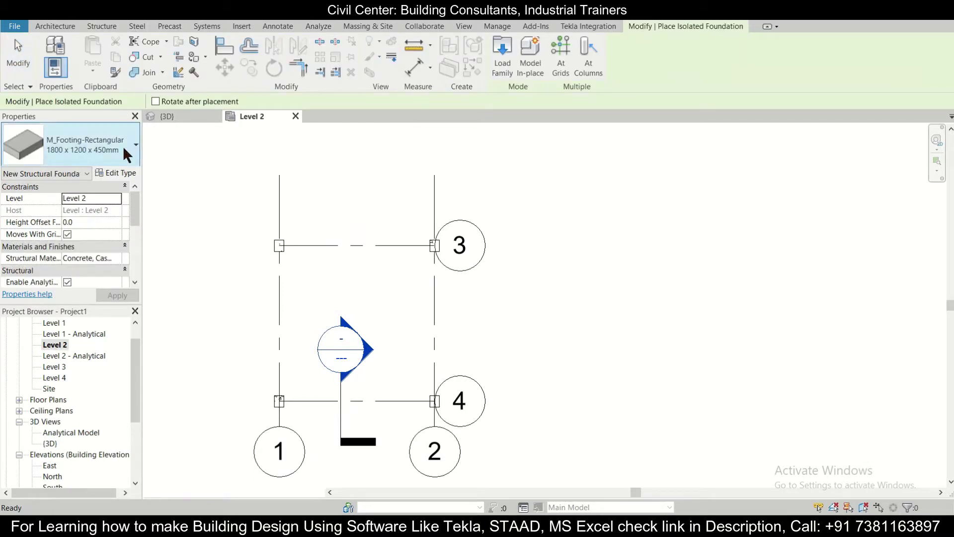
{"action": "left_click", "coordinate": [123, 145]}
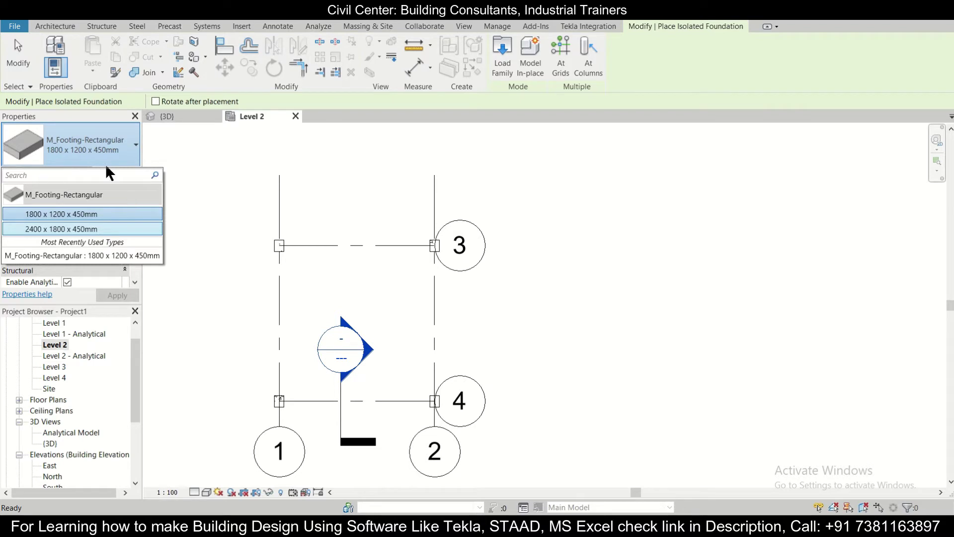
{"action": "left_click", "coordinate": [59, 47]}
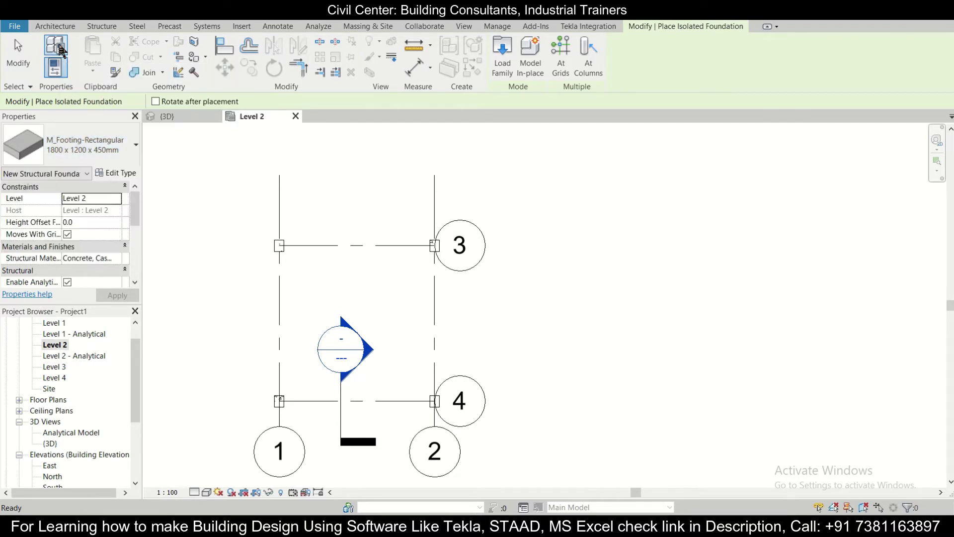
{"action": "left_click", "coordinate": [60, 48]}
{"action": "left_click", "coordinate": [734, 124]}
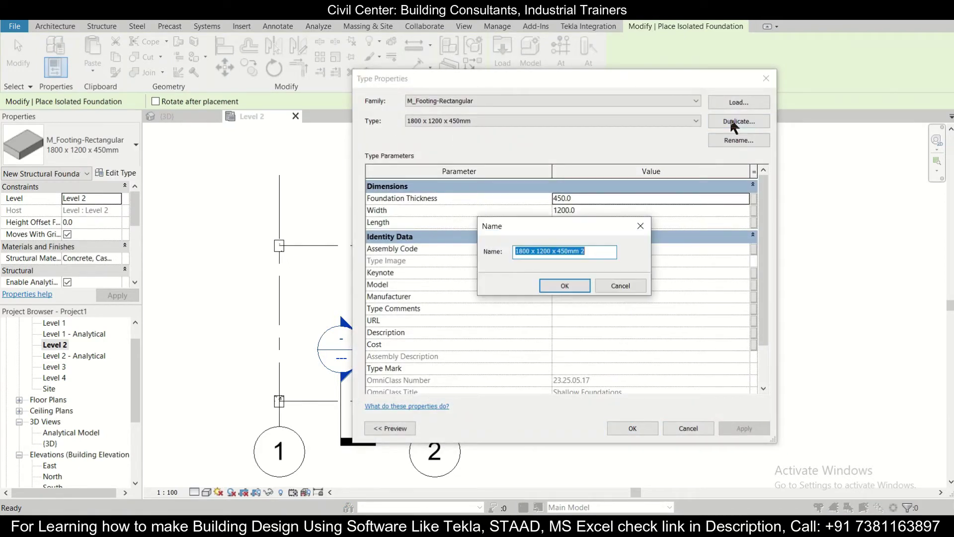
{"action": "left_click", "coordinate": [591, 253]}
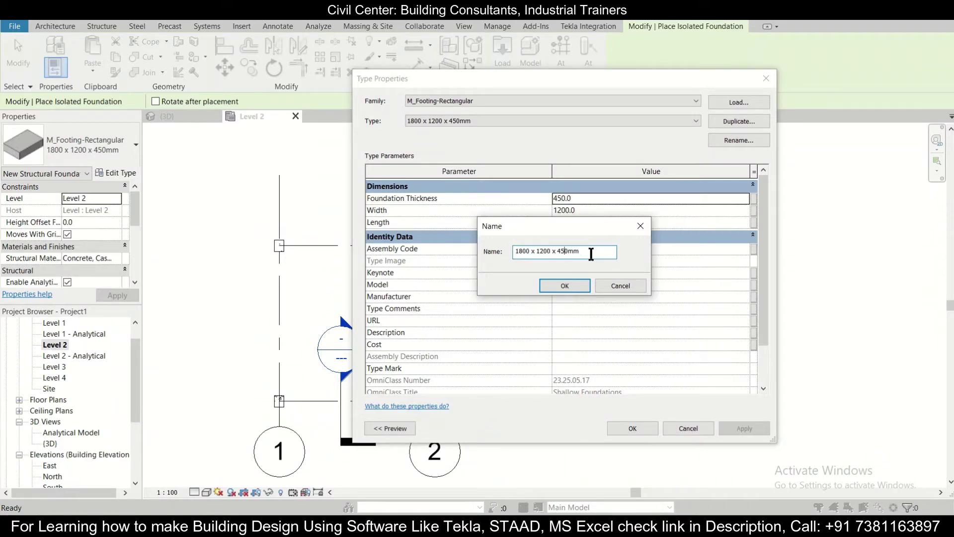
{"action": "type", "text": "1"}
{"action": "left_click_drag", "start_coordinate": [568, 251], "coordinate": [557, 251]}
{"action": "type", "text": "300"}
{"action": "left_click", "coordinate": [565, 286]}
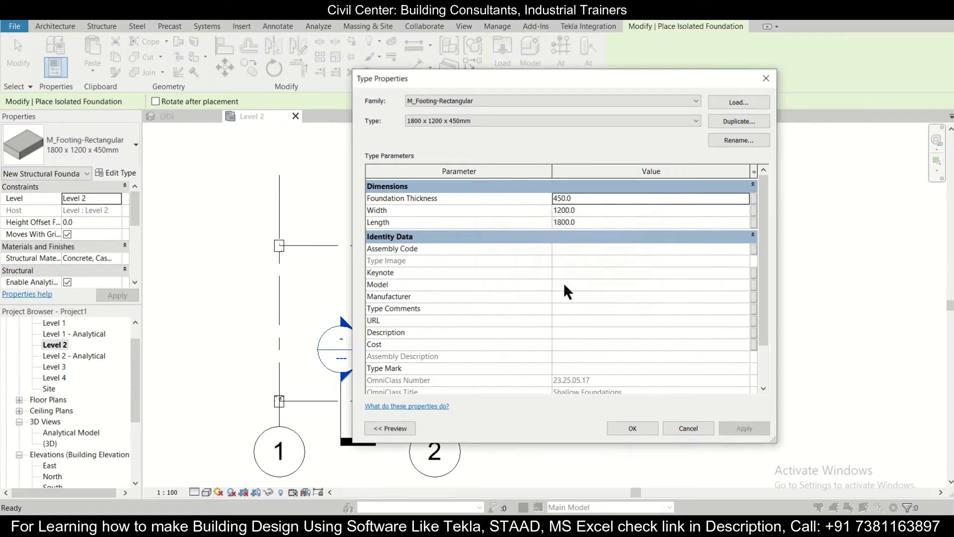
Set the new footing type's length and width to 1100 mm each
{"action": "left_click", "coordinate": [589, 220]}
{"action": "type", "text": "1000"}
{"action": "key", "text": "BackSpace"}
{"action": "key", "text": "BackSpace"}
{"action": "key", "text": "BackSpace"}
{"action": "type", "text": "100"}
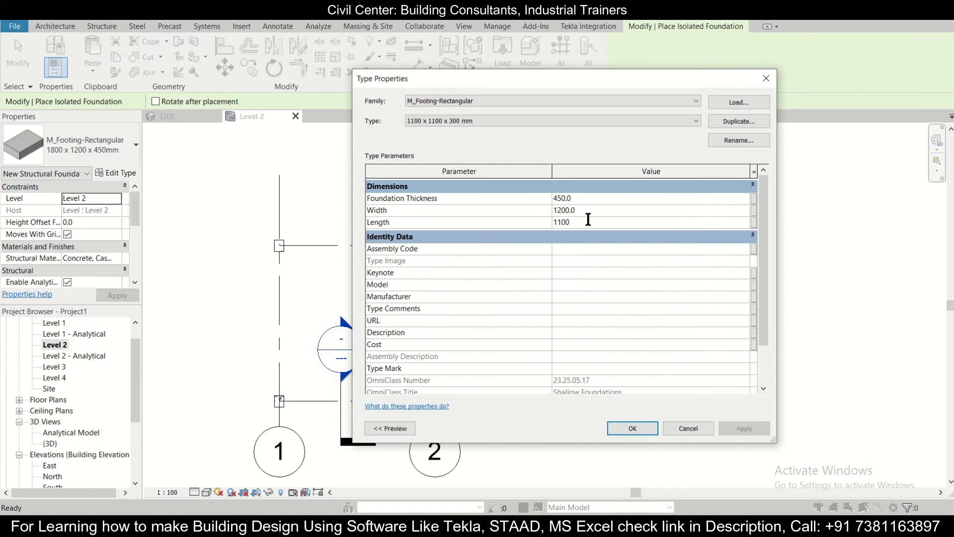
{"action": "left_click", "coordinate": [579, 211]}
{"action": "left_click_drag", "start_coordinate": [579, 213], "coordinate": [518, 208]}
{"action": "type", "text": "1100"}
Set the footing type's foundation thickness to 300 mm and accept the type properties
{"action": "left_click", "coordinate": [578, 195]}
{"action": "left_click_drag", "start_coordinate": [579, 196], "coordinate": [493, 195]}
{"action": "type", "text": "300"}
{"action": "scroll", "coordinate": [651, 348], "scroll_direction": "down", "scroll_amount": 1}
{"action": "scroll", "coordinate": [626, 395], "scroll_direction": "up", "scroll_amount": 1}
{"action": "left_click", "coordinate": [632, 429]}
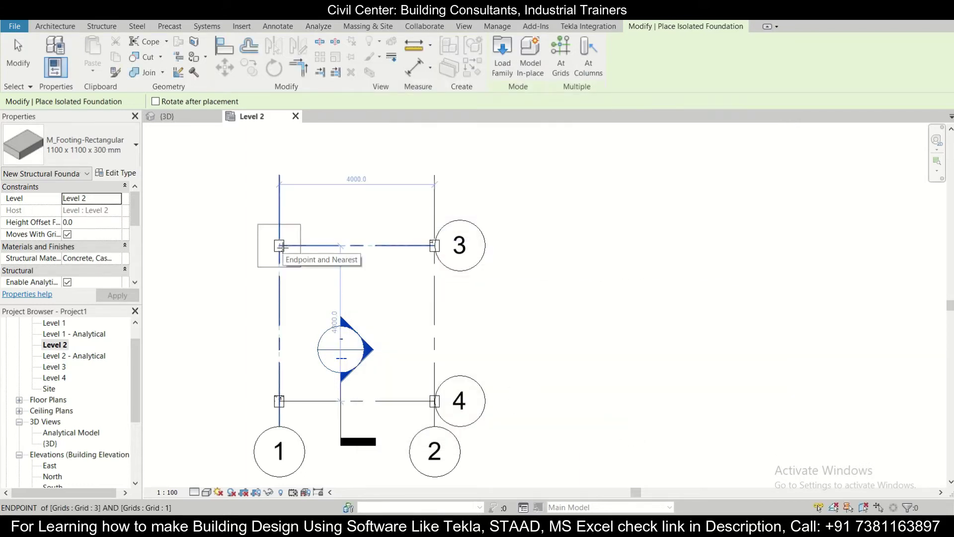
Set the new footing's rebar cover to Cast against earth for the top, bottom and other faces
{"action": "left_click_drag", "start_coordinate": [136, 220], "coordinate": [133, 255]}
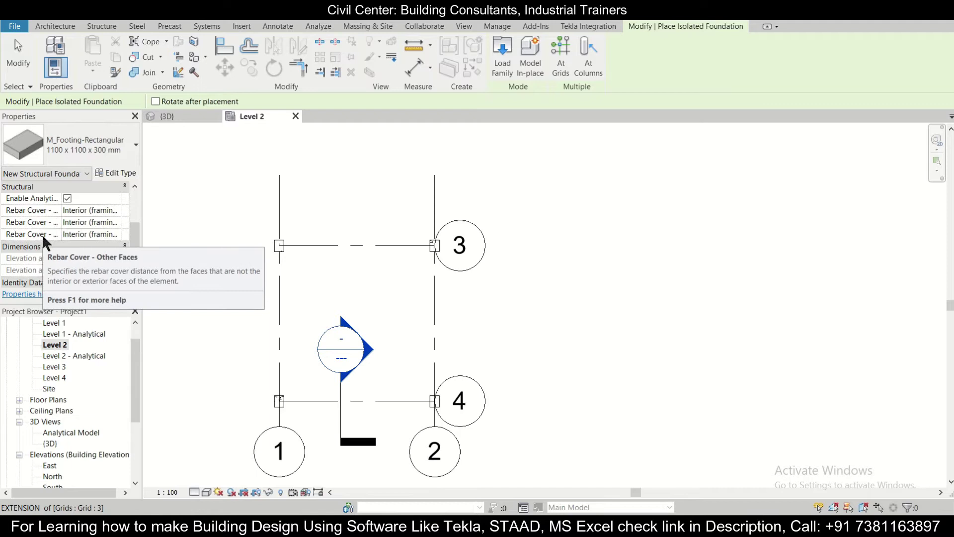
{"action": "left_click", "coordinate": [116, 211]}
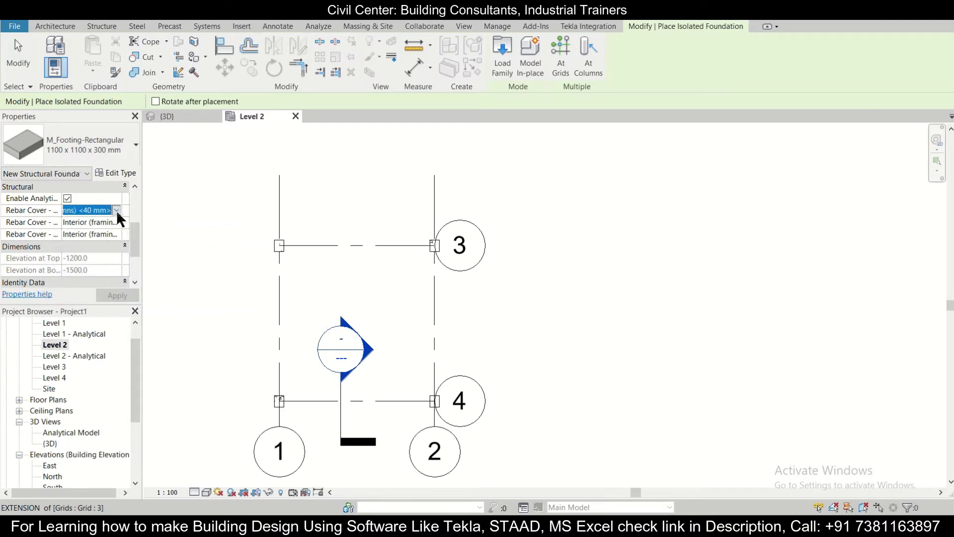
{"action": "left_click", "coordinate": [116, 210]}
{"action": "left_click", "coordinate": [121, 221]}
{"action": "left_click", "coordinate": [116, 223]}
{"action": "left_click", "coordinate": [114, 235]}
{"action": "left_click", "coordinate": [115, 235]}
{"action": "left_click", "coordinate": [87, 247]}
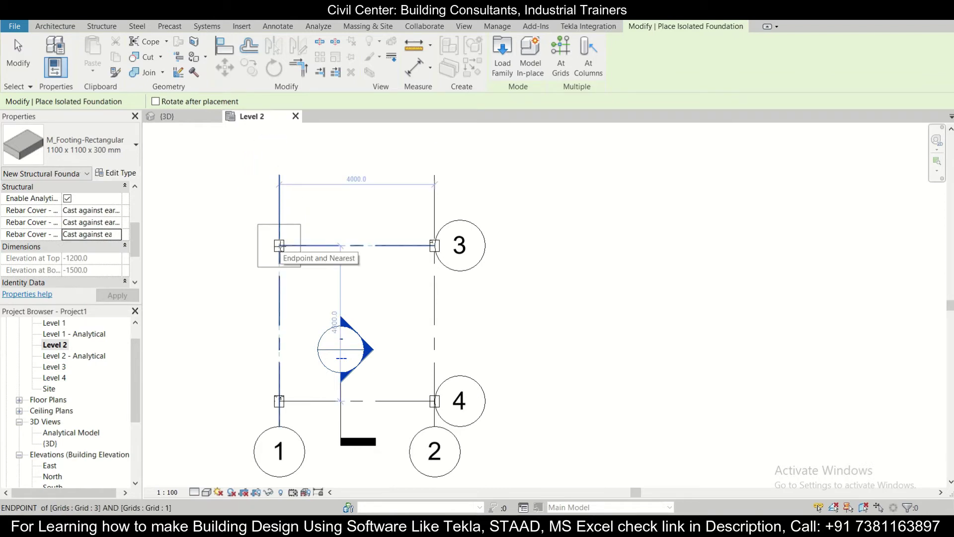
Place footings under the four columns where grids 1 and 2 cross grids 3 and 4
{"action": "left_click", "coordinate": [279, 245]}
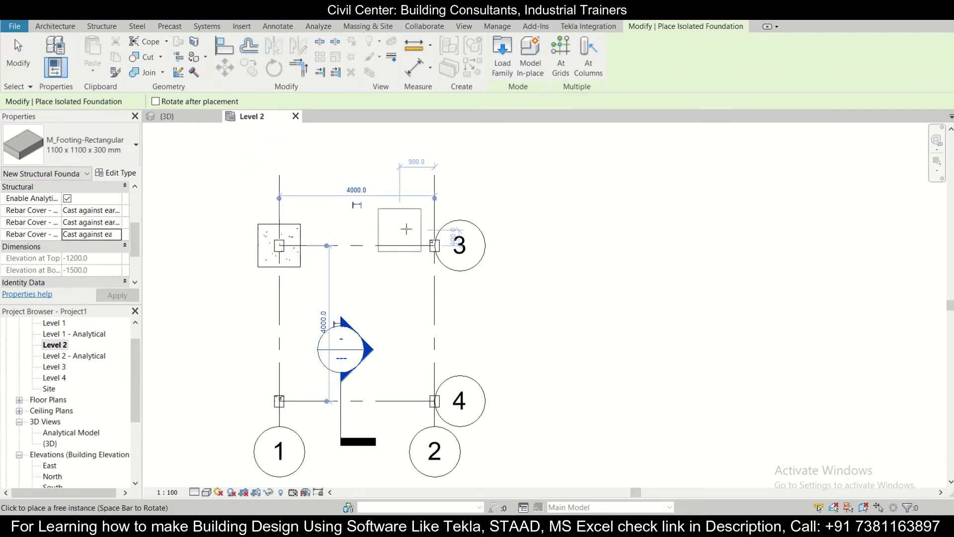
{"action": "left_click", "coordinate": [434, 245]}
{"action": "left_click", "coordinate": [279, 400]}
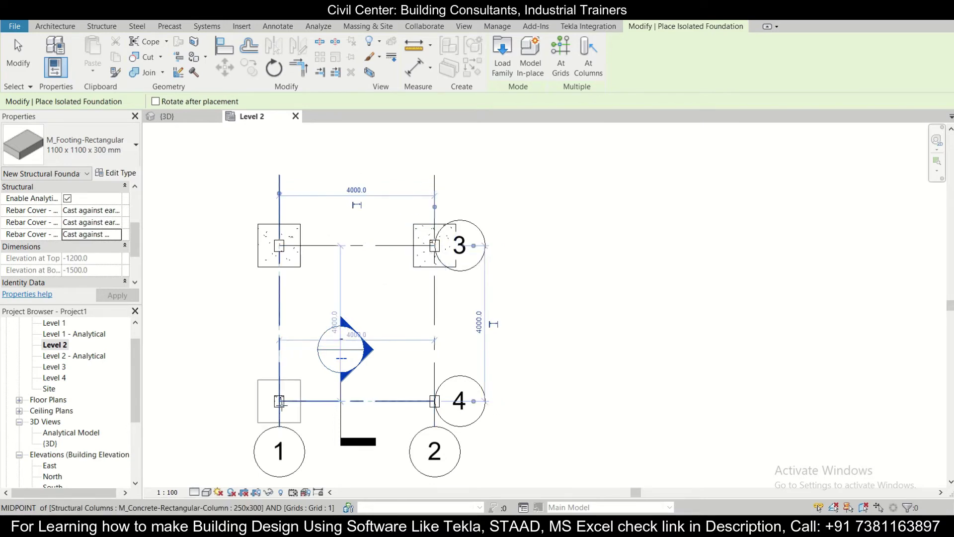
{"action": "left_click", "coordinate": [435, 400]}
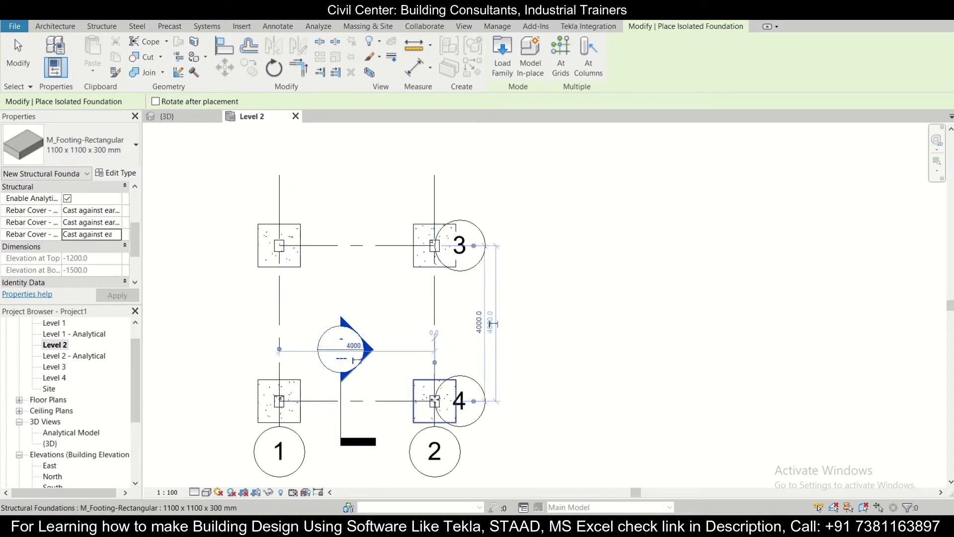
Return to the 3D view, dismiss the save reminder without saving and end footing placement
{"action": "left_click", "coordinate": [182, 118]}
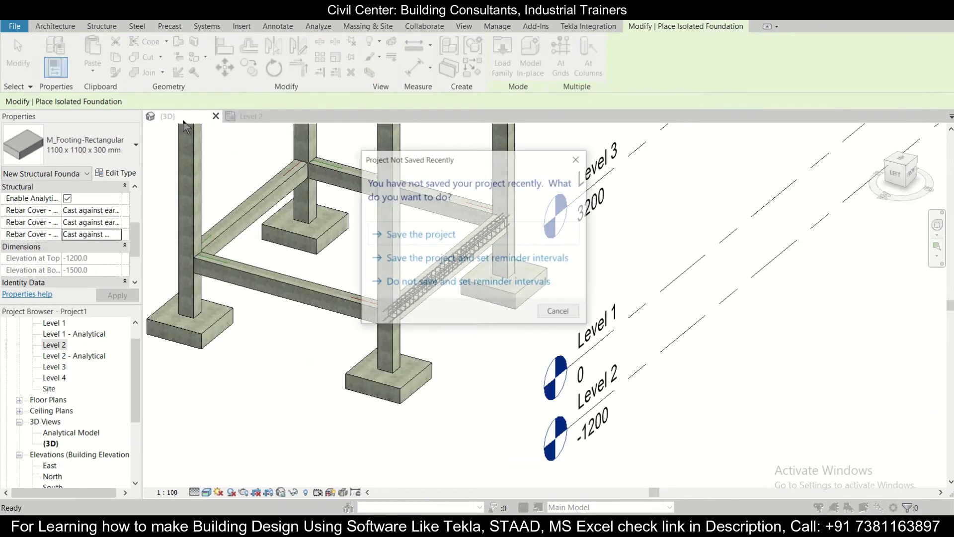
{"action": "left_click", "coordinate": [448, 286]}
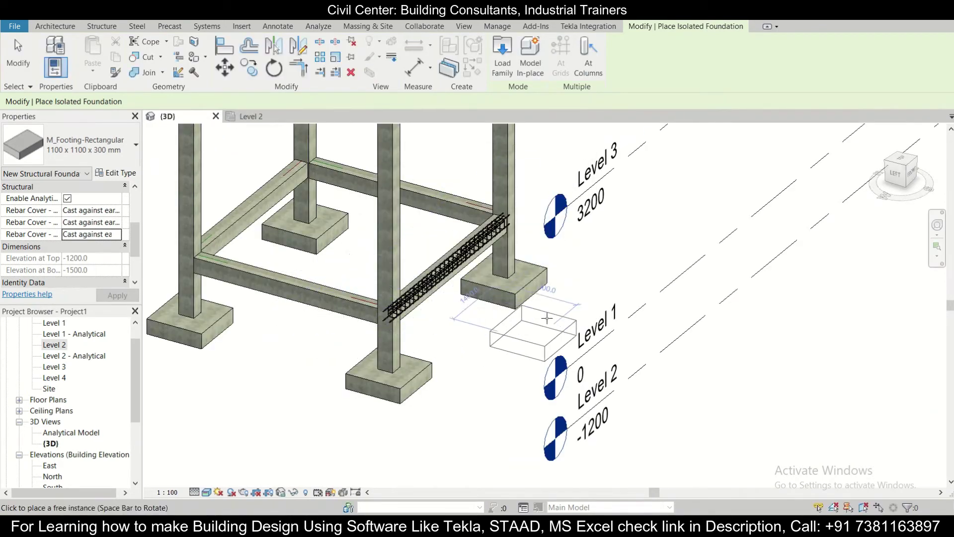
{"action": "key", "text": "Escape"}
{"action": "key", "text": "Escape"}
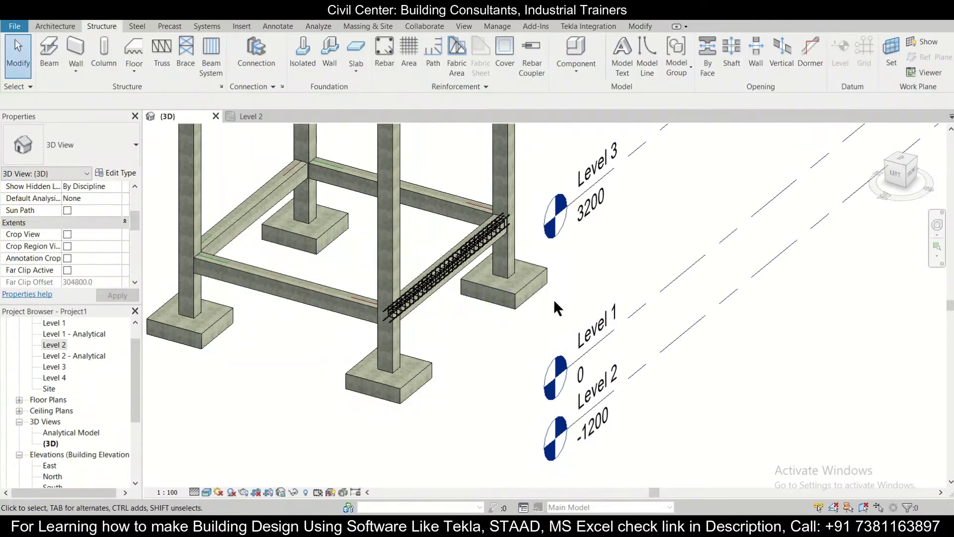
{"action": "scroll", "coordinate": [554, 299], "scroll_direction": "down", "scroll_amount": 3}
{"action": "scroll", "coordinate": [511, 330], "scroll_direction": "up", "scroll_amount": 3}
{"action": "scroll", "coordinate": [517, 328], "scroll_direction": "down", "scroll_amount": 1}
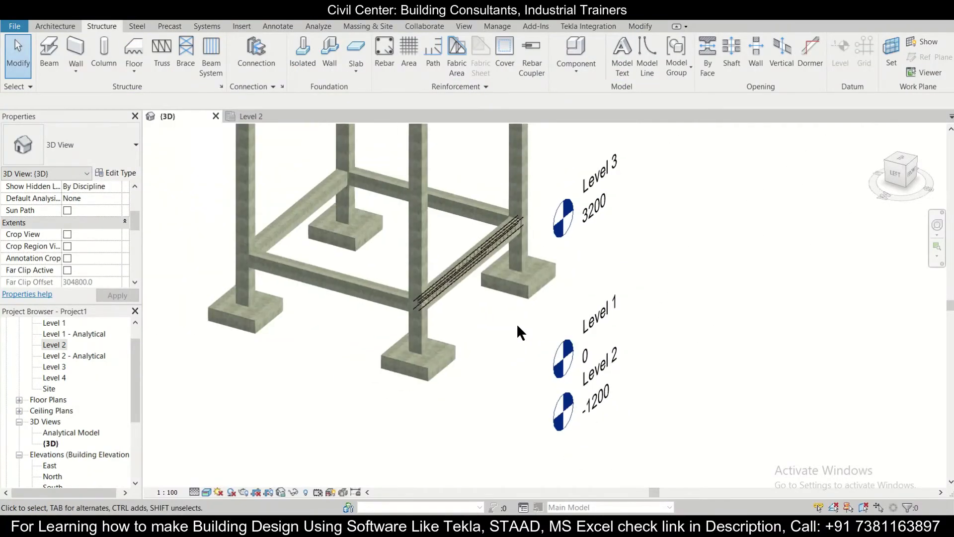
Open the East elevation and check how the footings sit against Level 2 at the column bases
{"action": "double_click", "coordinate": [50, 466]}
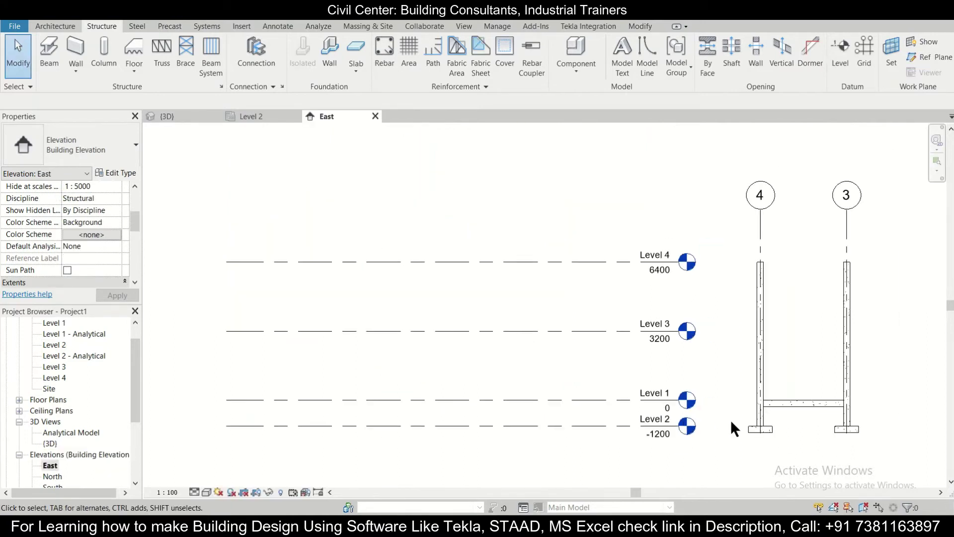
{"action": "scroll", "coordinate": [731, 423], "scroll_direction": "up", "scroll_amount": 4}
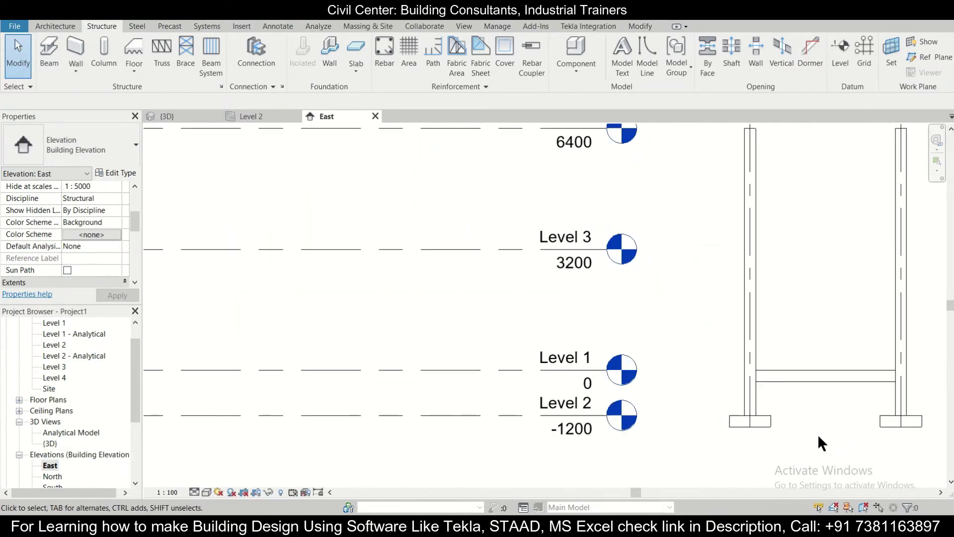
{"action": "middle_click_drag", "start_coordinate": [795, 434], "coordinate": [641, 430]}
{"action": "scroll", "coordinate": [574, 421], "scroll_direction": "up", "scroll_amount": 1}
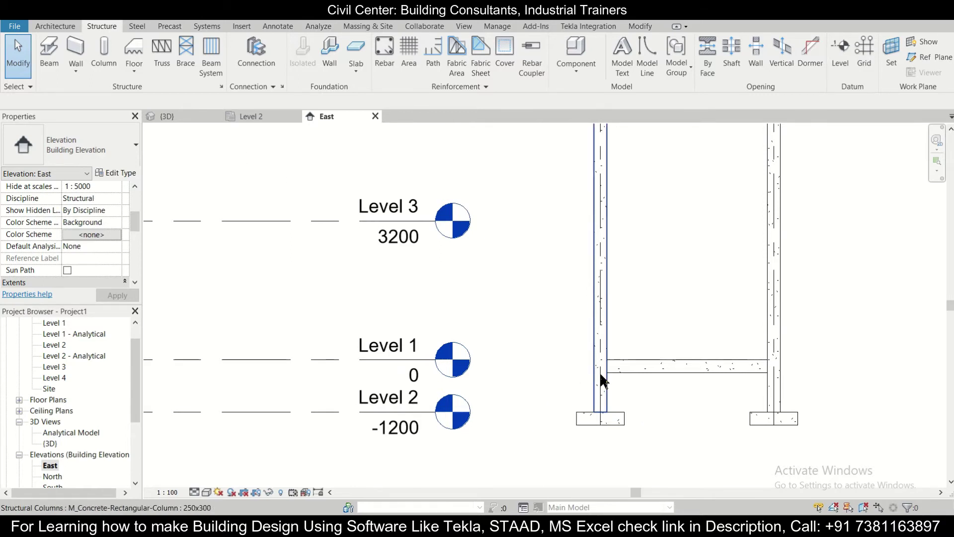
In the 3D view, set the front column's base offset from Level 2 to 300 mm and accept moving its attached footing
{"action": "left_click", "coordinate": [156, 114]}
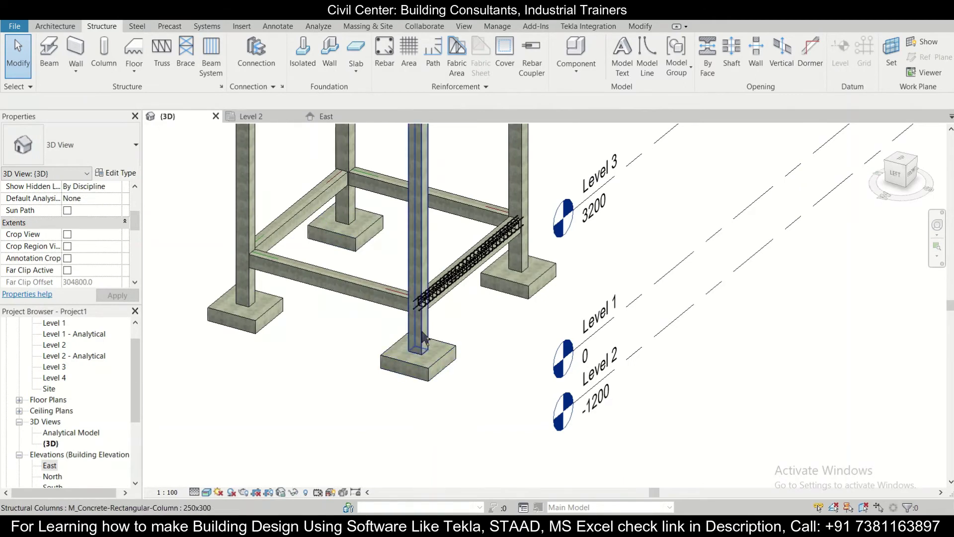
{"action": "left_click", "coordinate": [424, 339]}
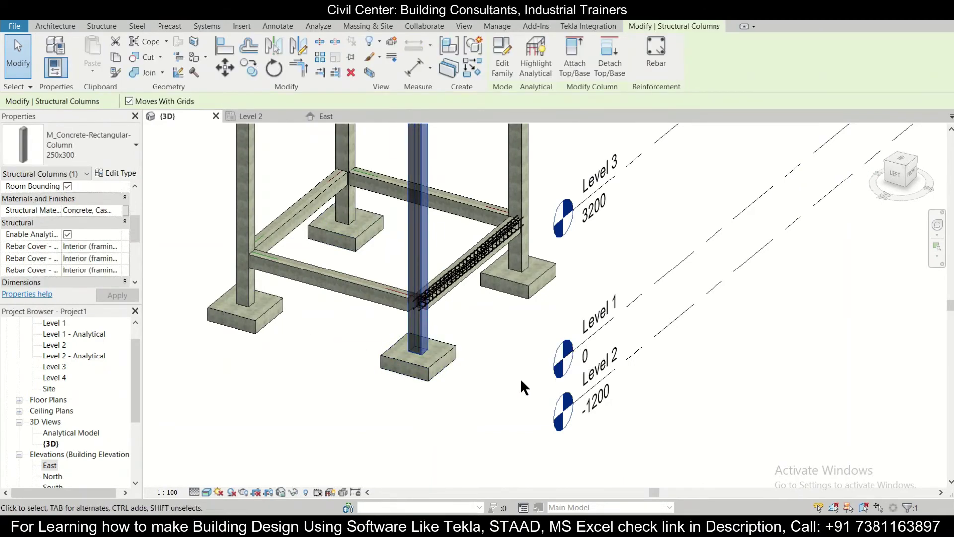
{"action": "mouse_move", "coordinate": [134, 231]}
{"action": "left_mouse_down"}
{"action": "mouse_move", "coordinate": [137, 267]}
{"action": "mouse_move", "coordinate": [135, 222]}
{"action": "left_mouse_up"}
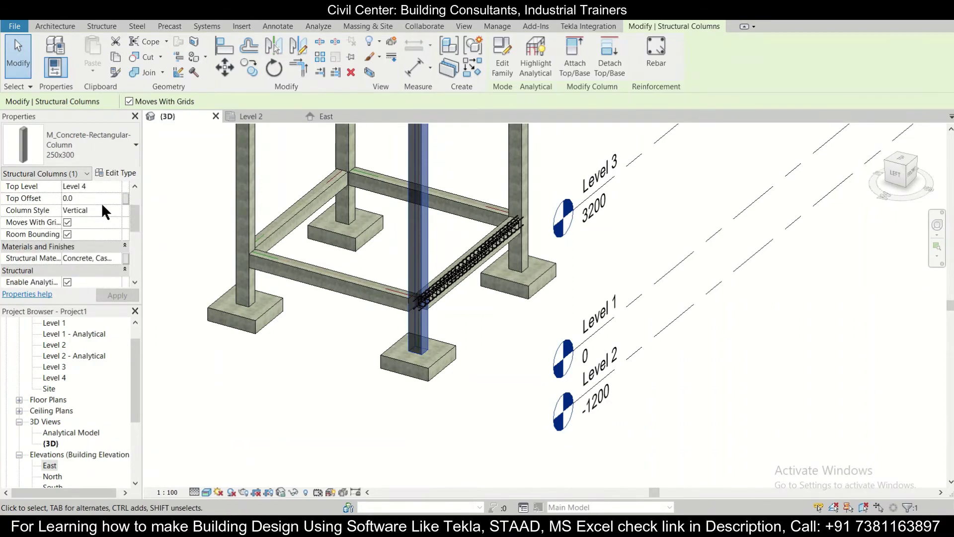
{"action": "left_click_drag", "start_coordinate": [136, 222], "coordinate": [137, 218]}
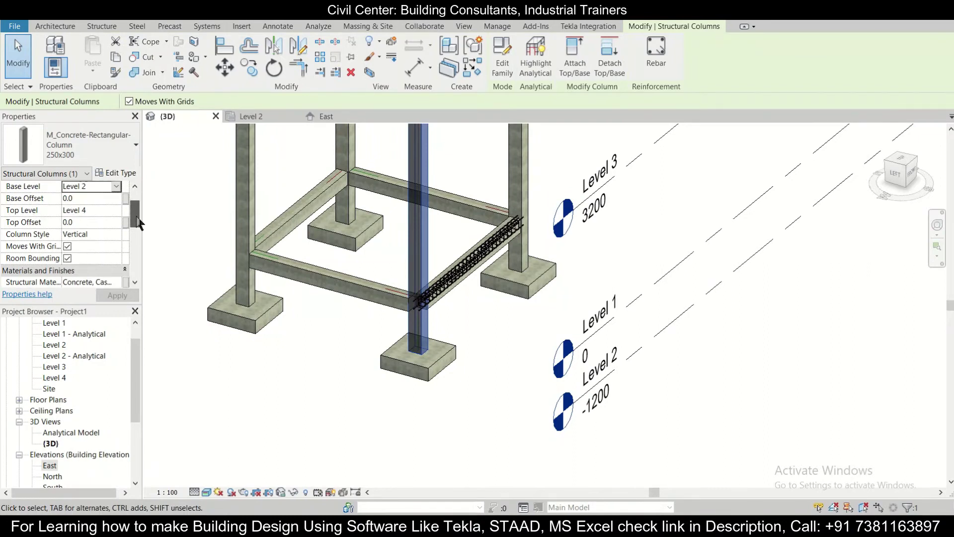
{"action": "left_click", "coordinate": [87, 201]}
{"action": "left_click_drag", "start_coordinate": [87, 201], "coordinate": [31, 200]}
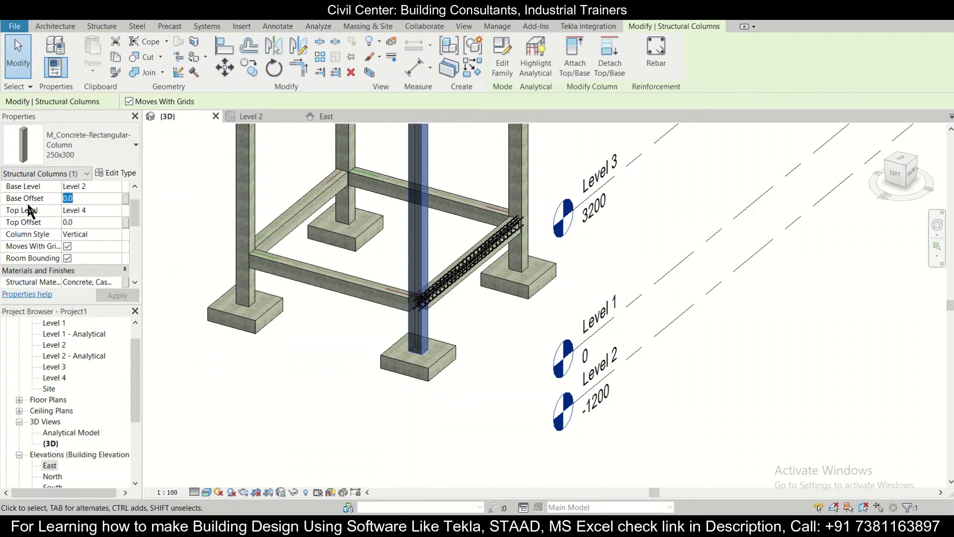
{"action": "type", "text": "300"}
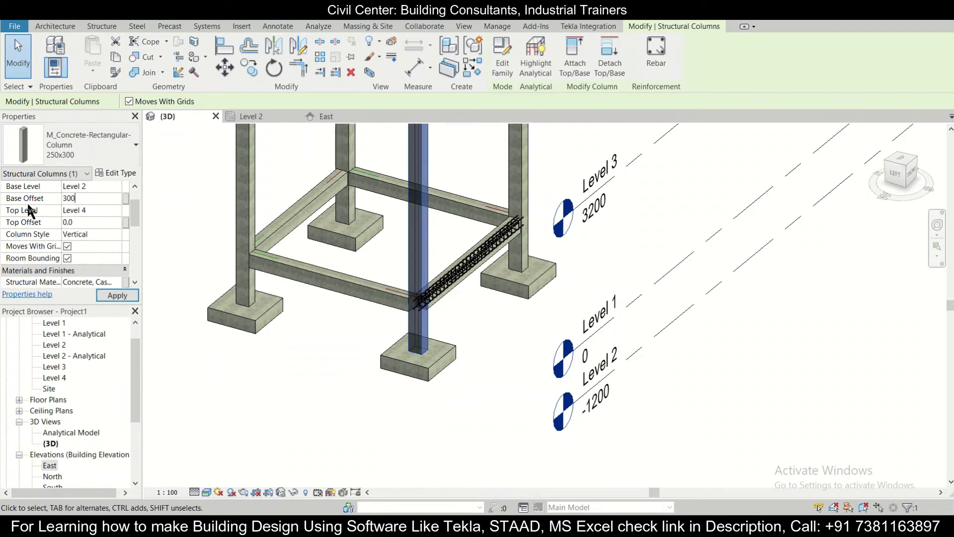
{"action": "left_click", "coordinate": [111, 296]}
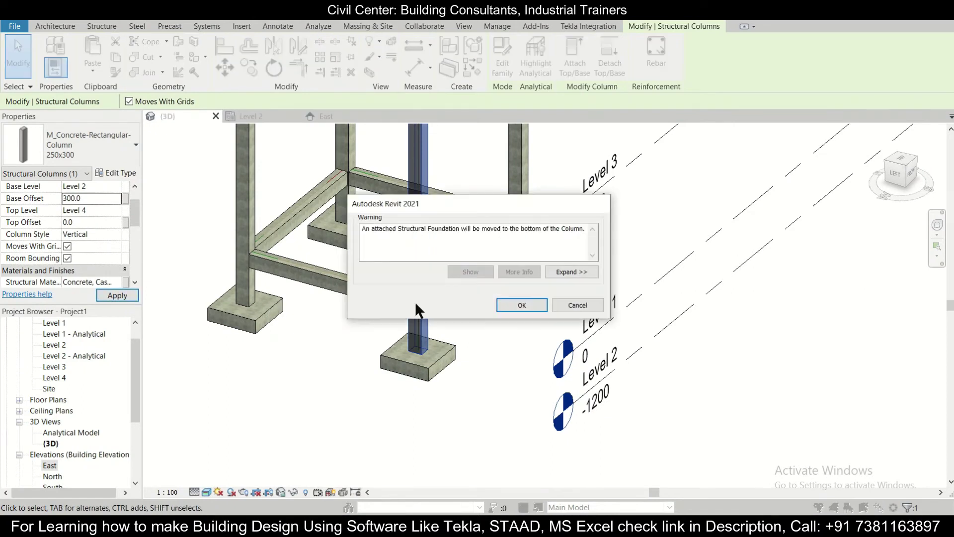
{"action": "left_click", "coordinate": [526, 307]}
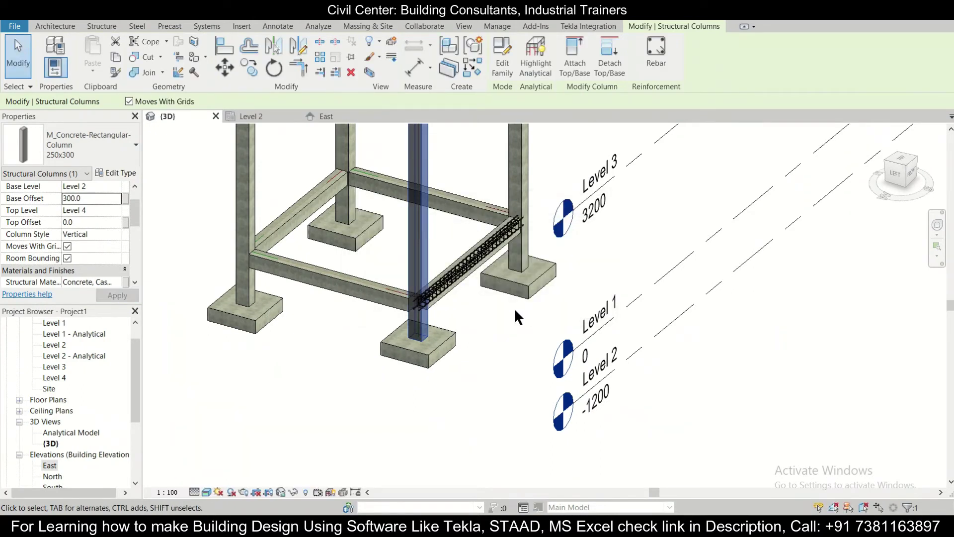
Open the East elevation and compare the offset column's footing with the other footings and Level 2
{"action": "left_click", "coordinate": [330, 115]}
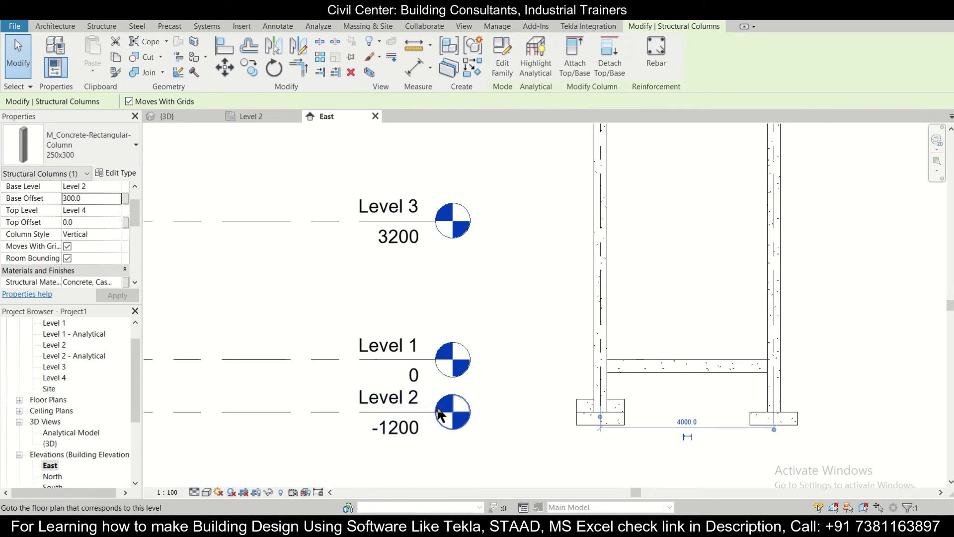
{"action": "middle_click_drag", "start_coordinate": [488, 393], "coordinate": [562, 386]}
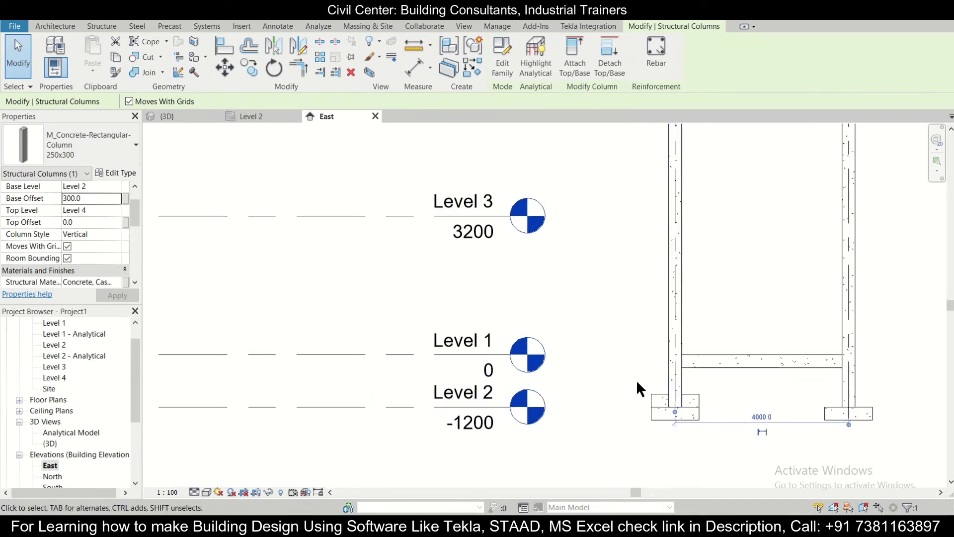
{"action": "scroll", "coordinate": [635, 380], "scroll_direction": "up", "scroll_amount": 1}
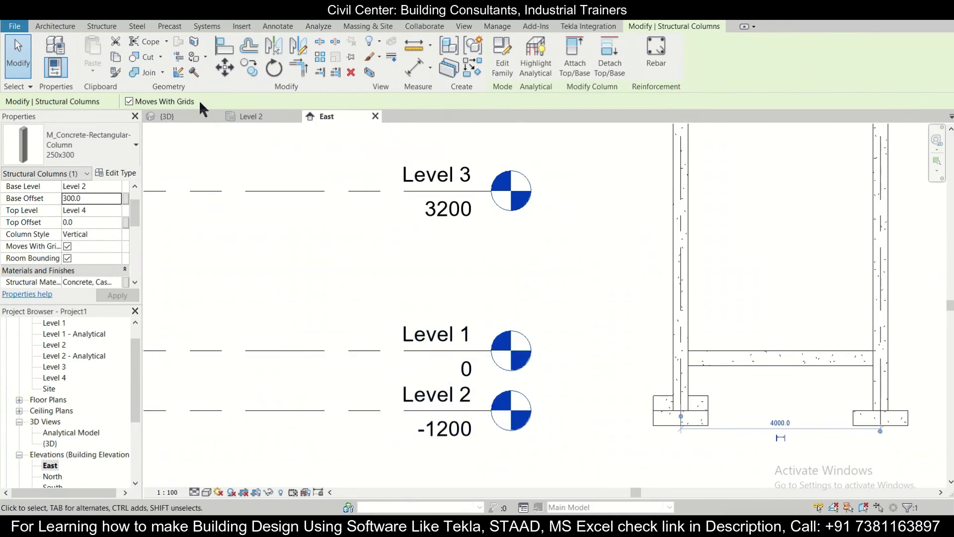
Return to the 3D view, undo the column's base offset change and inspect the frame with its four footings
{"action": "left_click", "coordinate": [172, 115]}
{"action": "scroll", "coordinate": [737, 471], "scroll_direction": "down", "scroll_amount": 2}
{"action": "scroll", "coordinate": [692, 427], "scroll_direction": "up", "scroll_amount": 1}
{"action": "middle_click_drag", "start_coordinate": [692, 427], "coordinate": [447, 343], "text": "shift"}
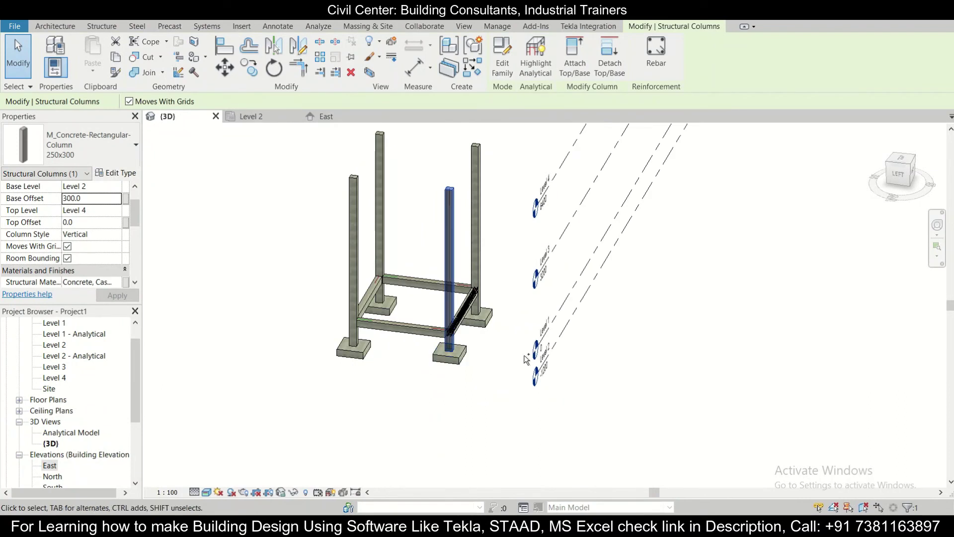
{"action": "key", "text": "Escape"}
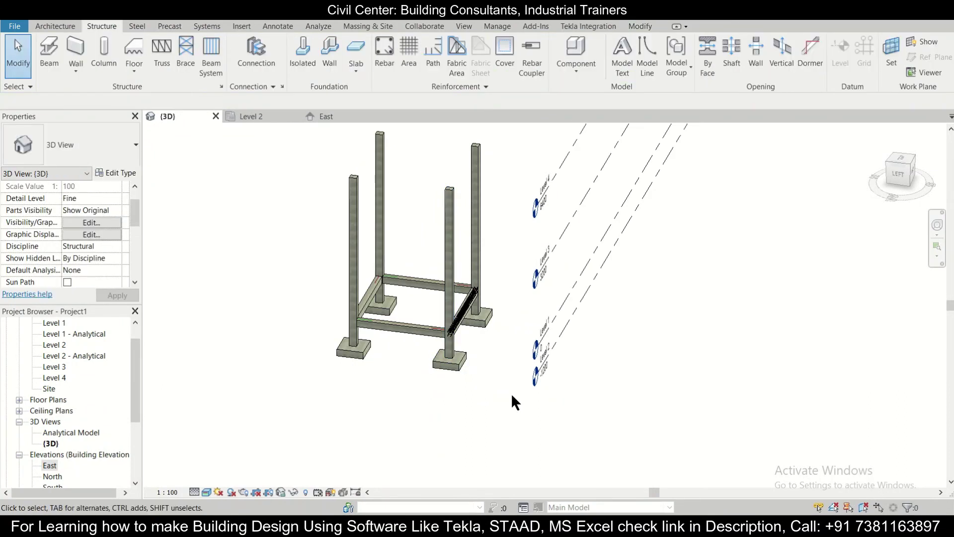
{"action": "scroll", "coordinate": [456, 364], "scroll_direction": "up", "scroll_amount": 3}
{"action": "scroll", "coordinate": [499, 382], "scroll_direction": "down", "scroll_amount": 2}
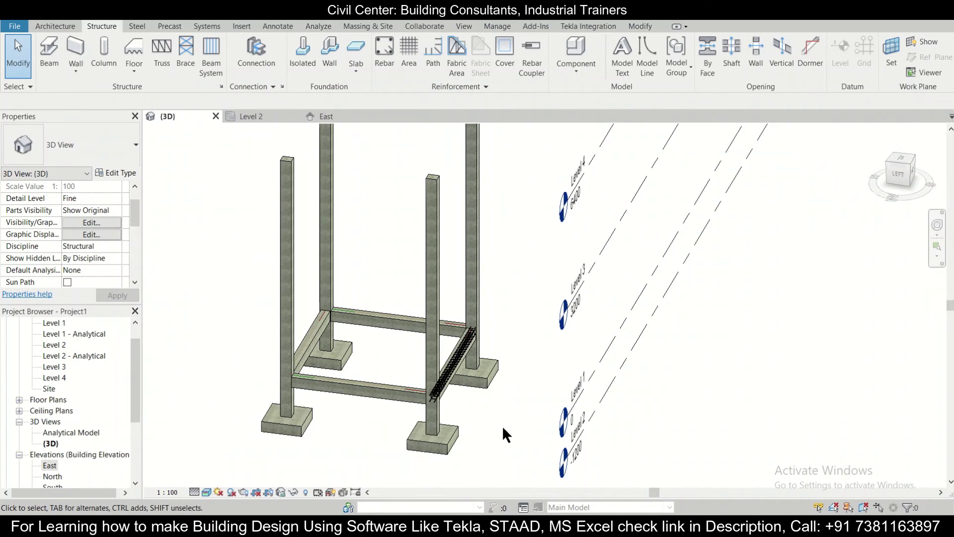
{"action": "middle_click_drag", "start_coordinate": [500, 424], "coordinate": [542, 417]}
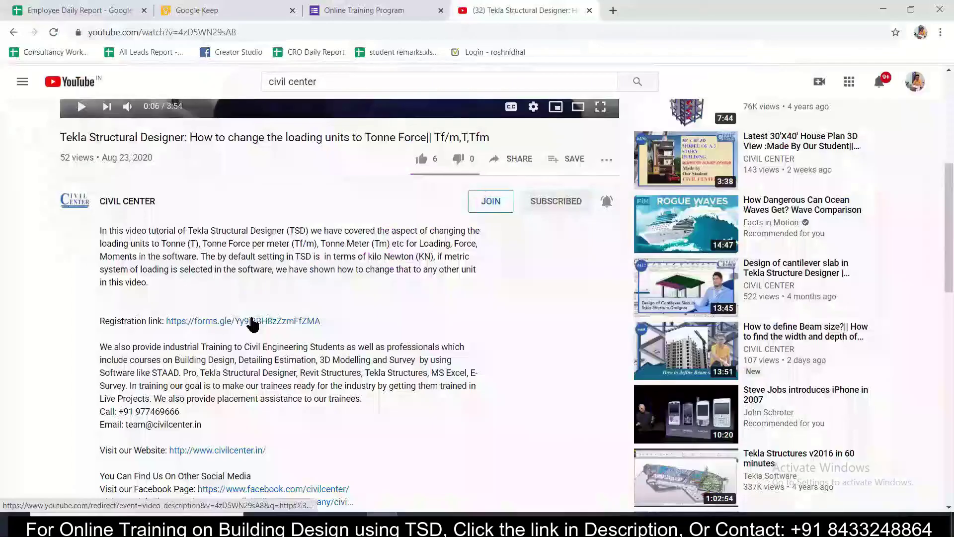
Switch to the YouTube page in the browser, open the video description's registration link and view the new form page
{"action": "left_click", "coordinate": [252, 323]}
{"action": "left_click", "coordinate": [692, 19]}
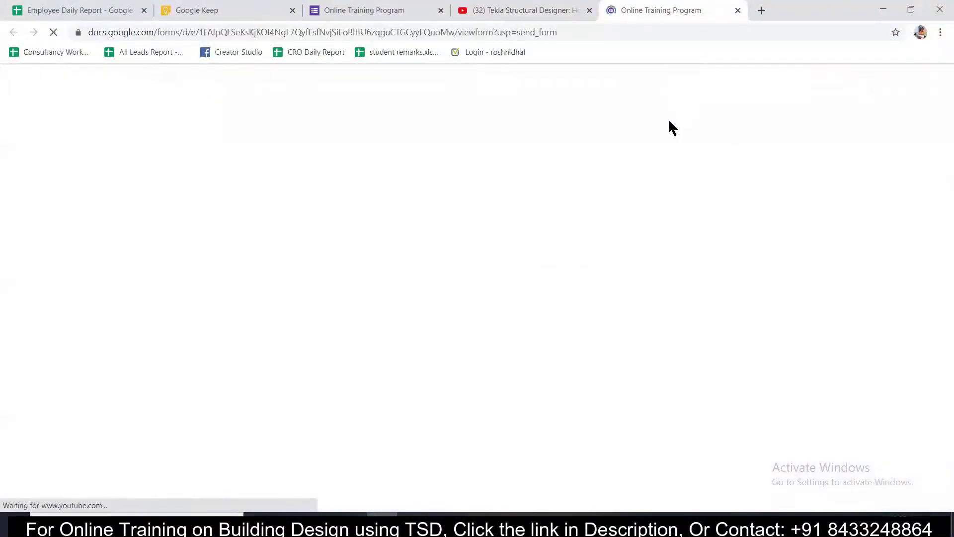